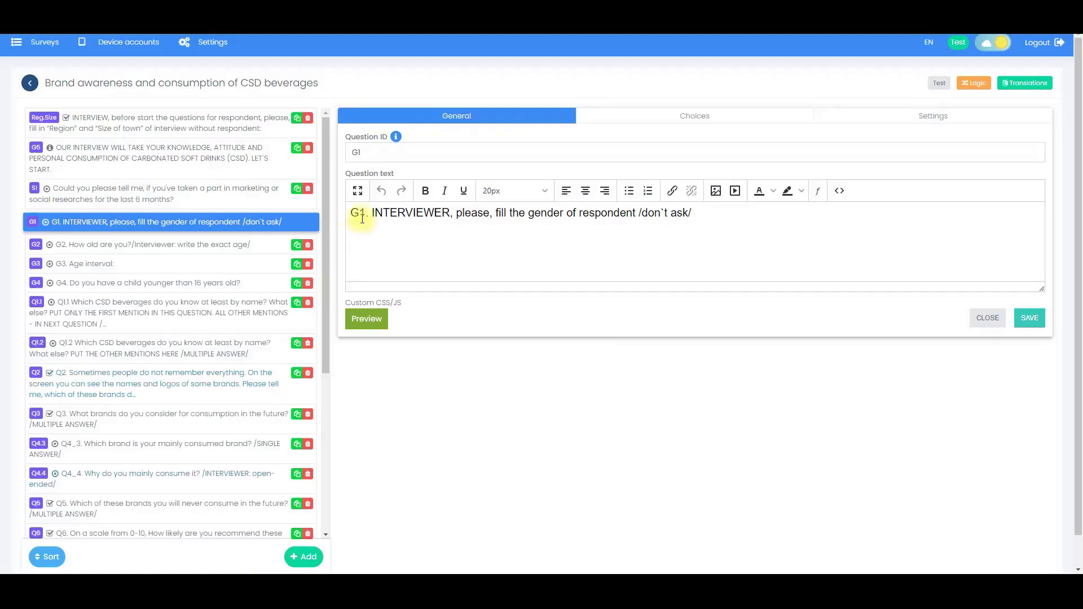
# Preview gender question G1 and try its Woman answer, ending back in the question editor
pyautogui.click(361, 319)
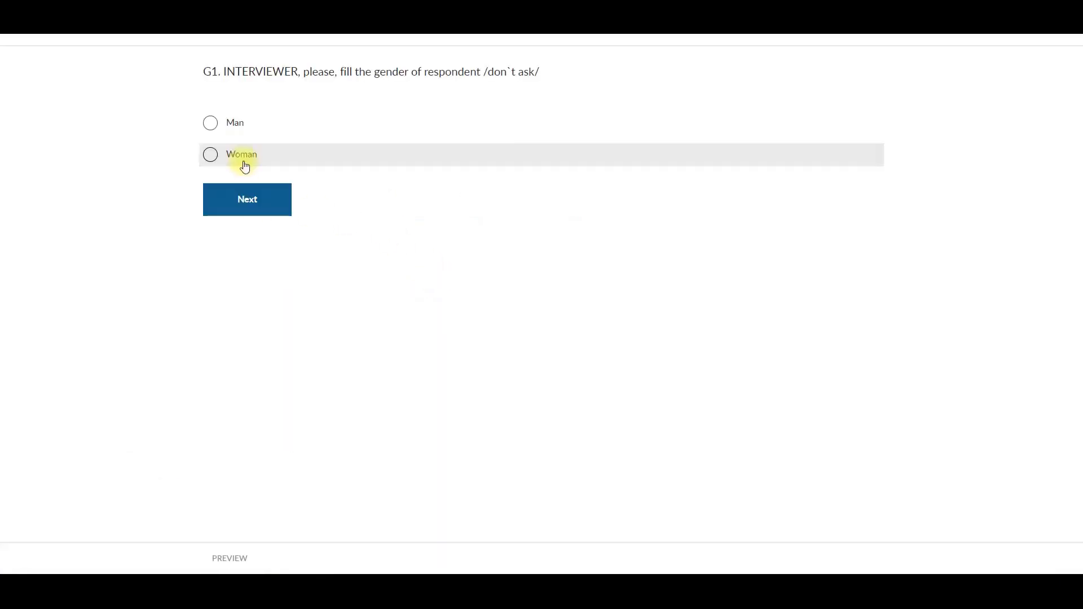
pyautogui.click(233, 158)
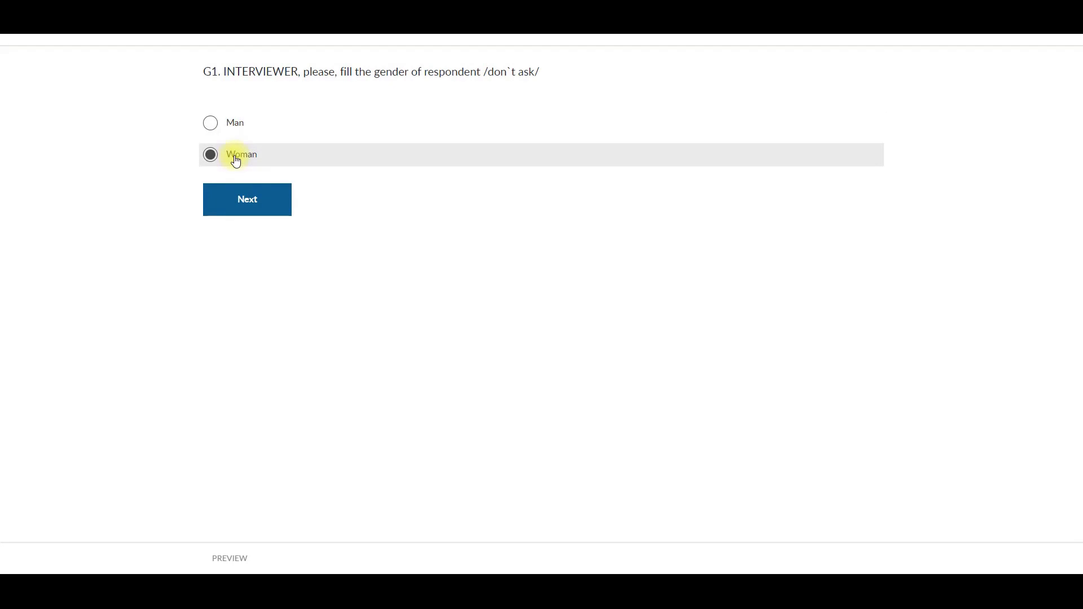
pyautogui.click(39, 23)
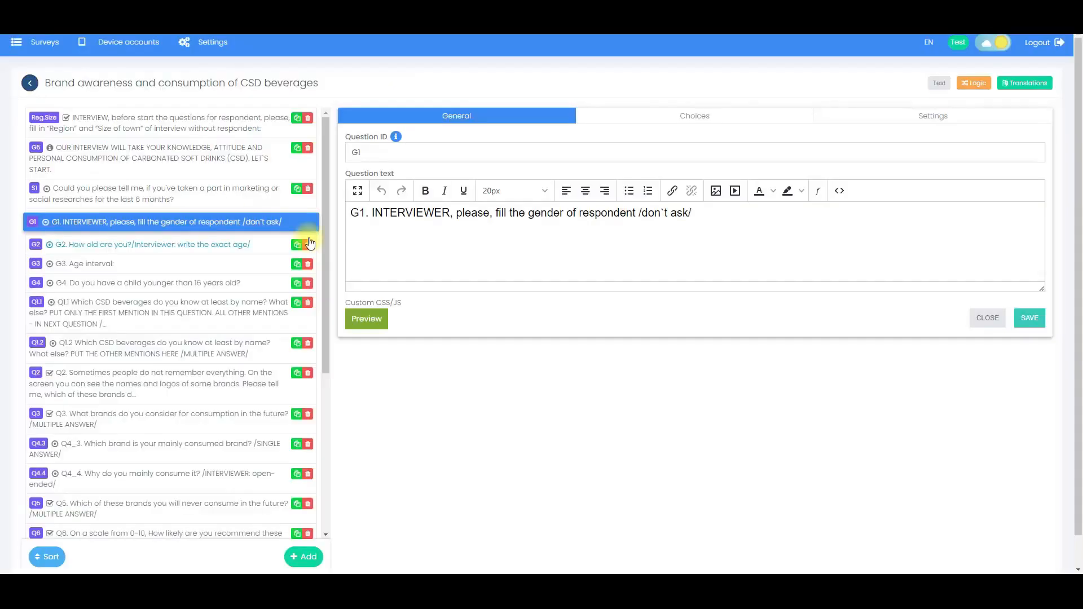
# Preview age interval question G3 and try each answer from 18-25 to 56-65, ending back in the question editor
pyautogui.click(187, 264)
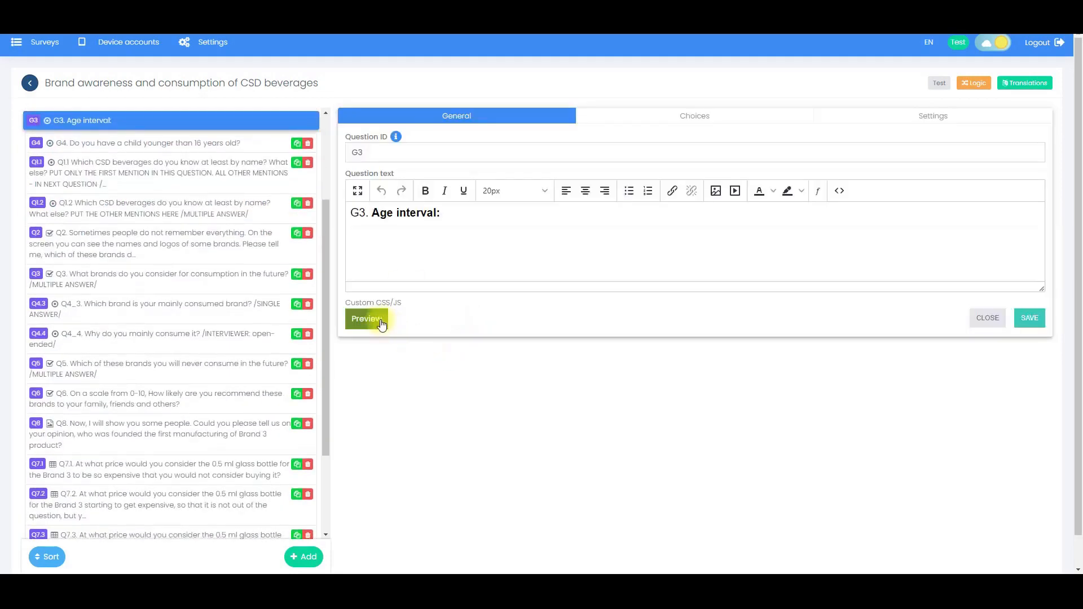
pyautogui.click(384, 326)
pyautogui.click(234, 109)
pyautogui.click(240, 139)
pyautogui.click(241, 169)
pyautogui.click(242, 201)
pyautogui.click(243, 230)
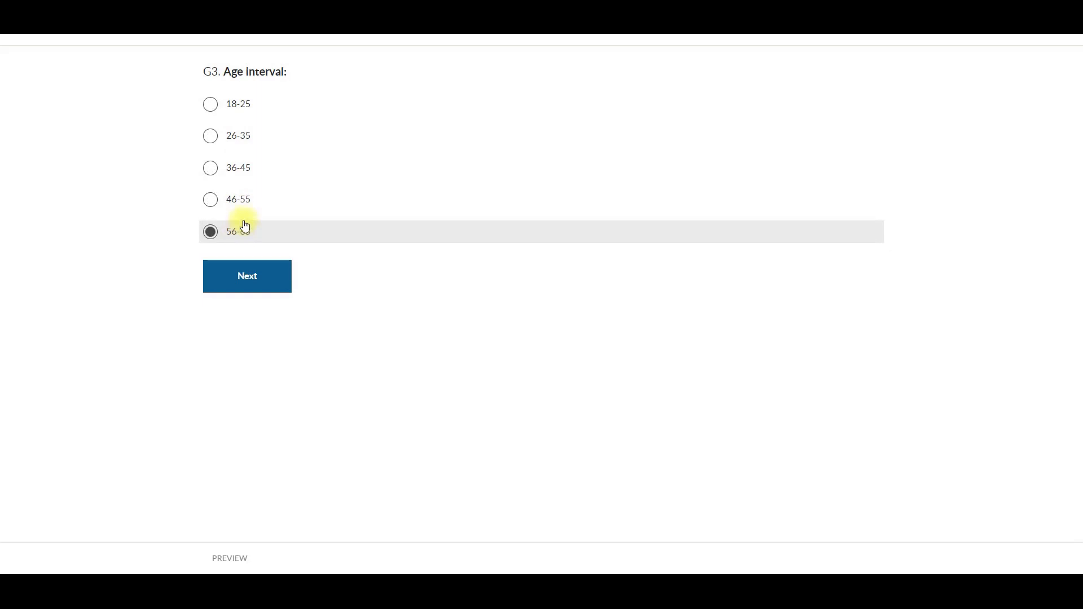
pyautogui.click(60, 42)
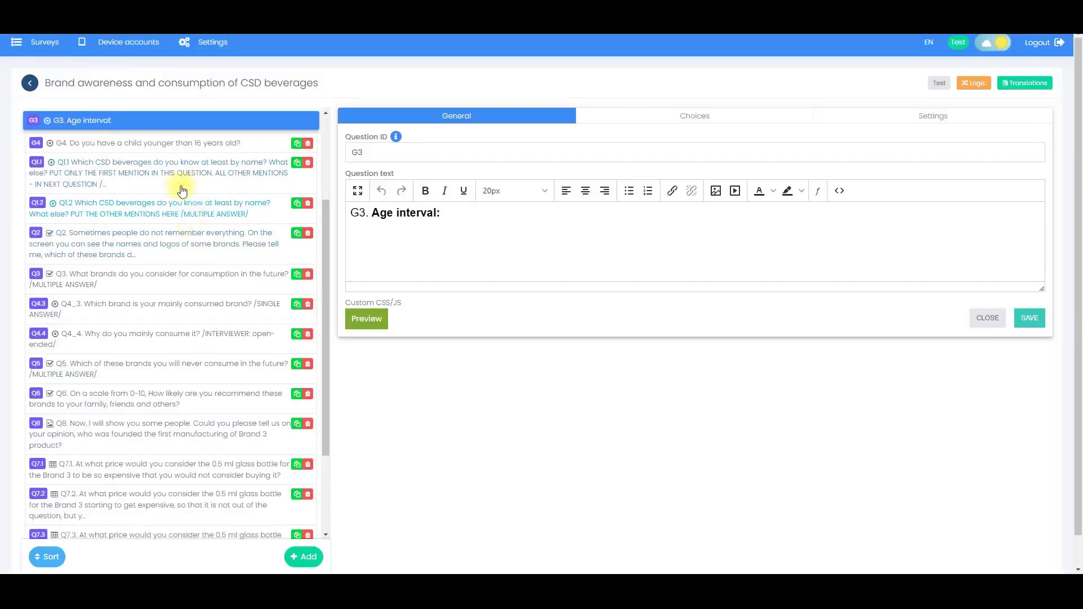
# Preview question G4 about children under 16, and review the Man, Woman and child quota headings in the spreadsheet
pyautogui.click(194, 144)
pyautogui.click(367, 319)
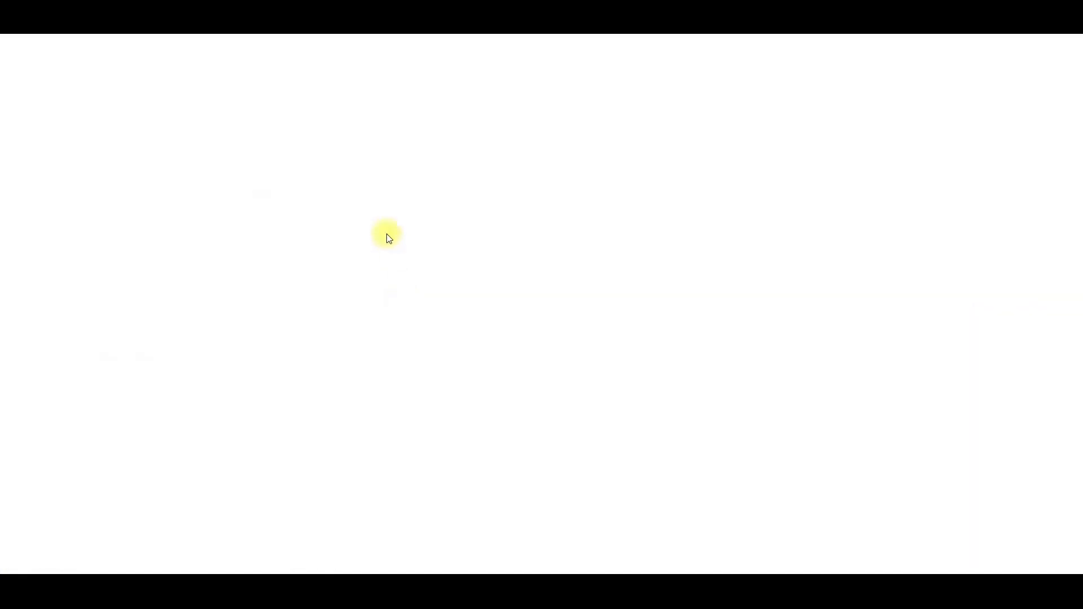
pyautogui.click(242, 145)
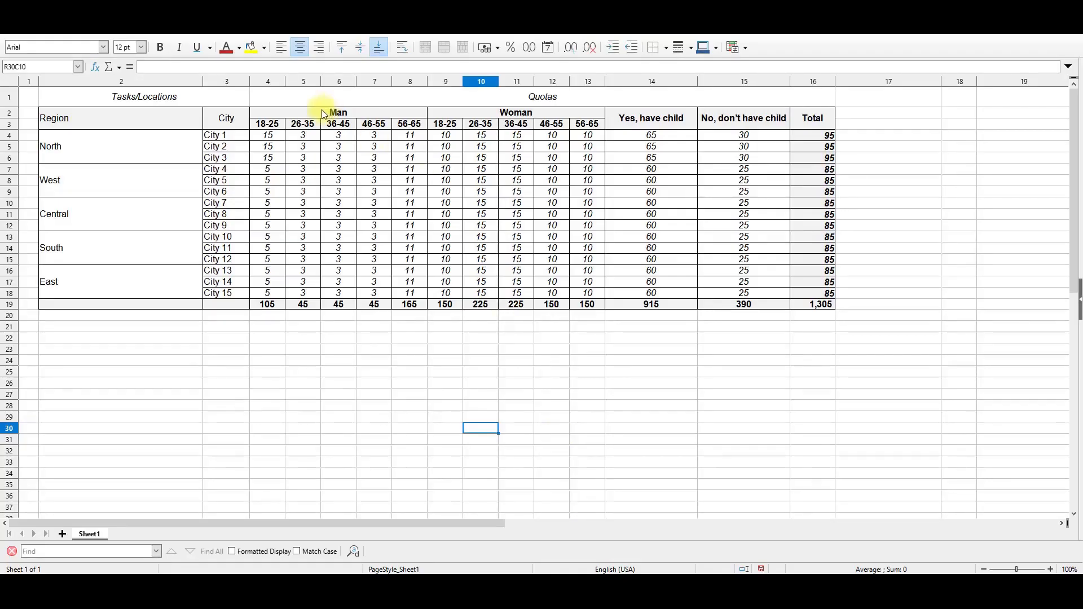
pyautogui.moveTo(323, 112); pyautogui.dragTo(744, 126)
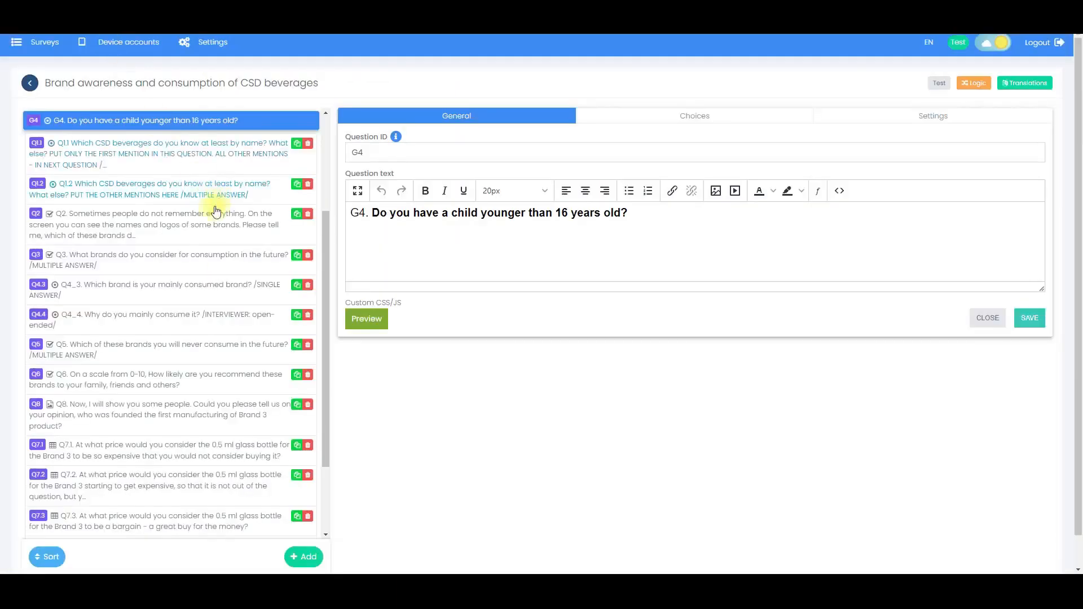
# Preview the exact-age question G2 and answer it with an age of 25
pyautogui.scroll(3, 215, 211)
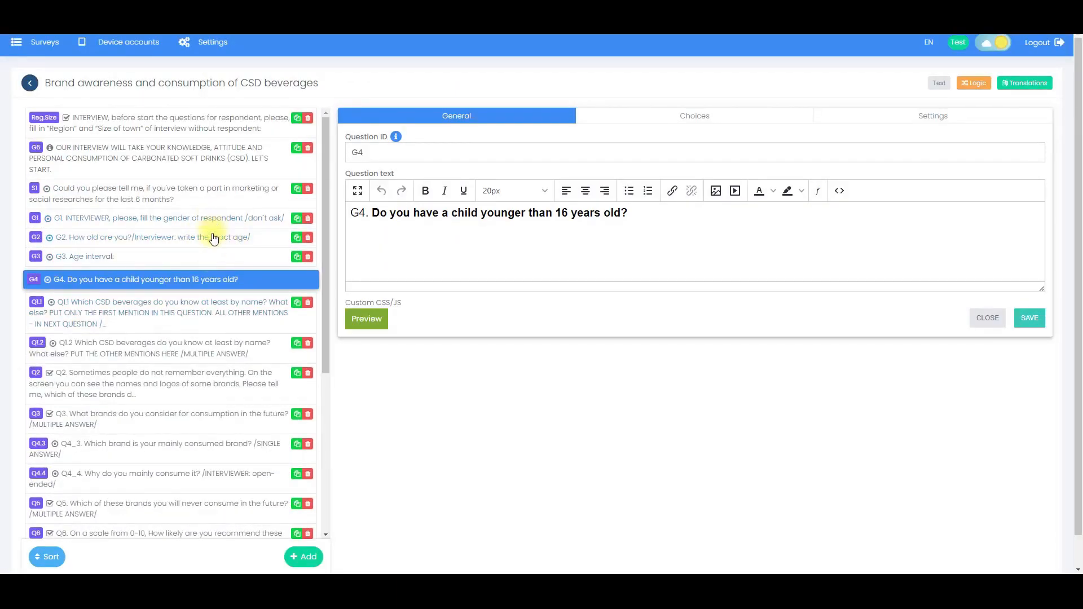
pyautogui.click(213, 236)
pyautogui.click(369, 320)
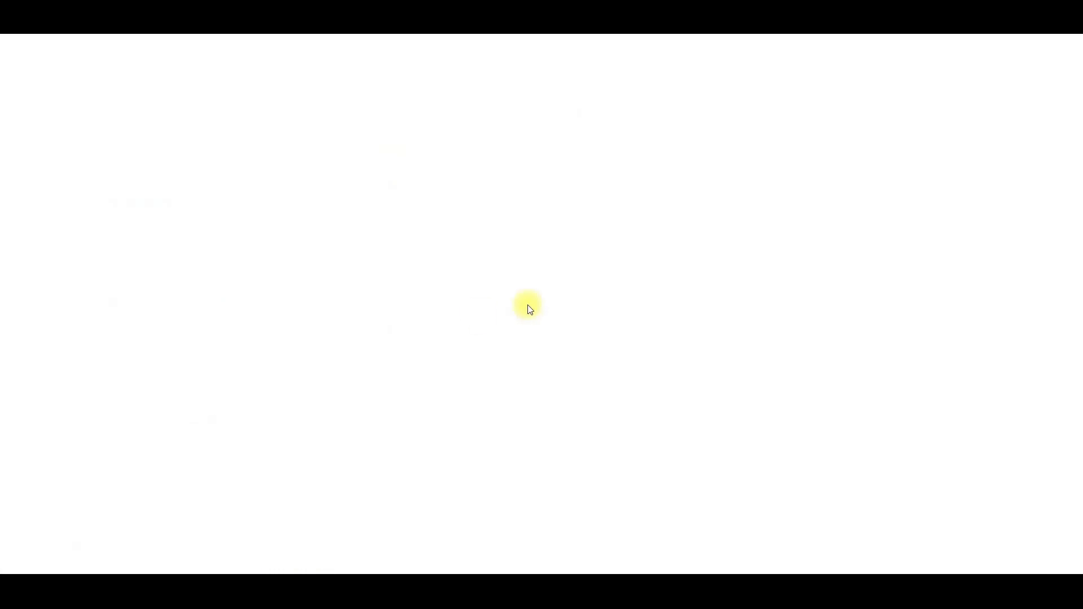
pyautogui.click(270, 142)
pyautogui.write('25')
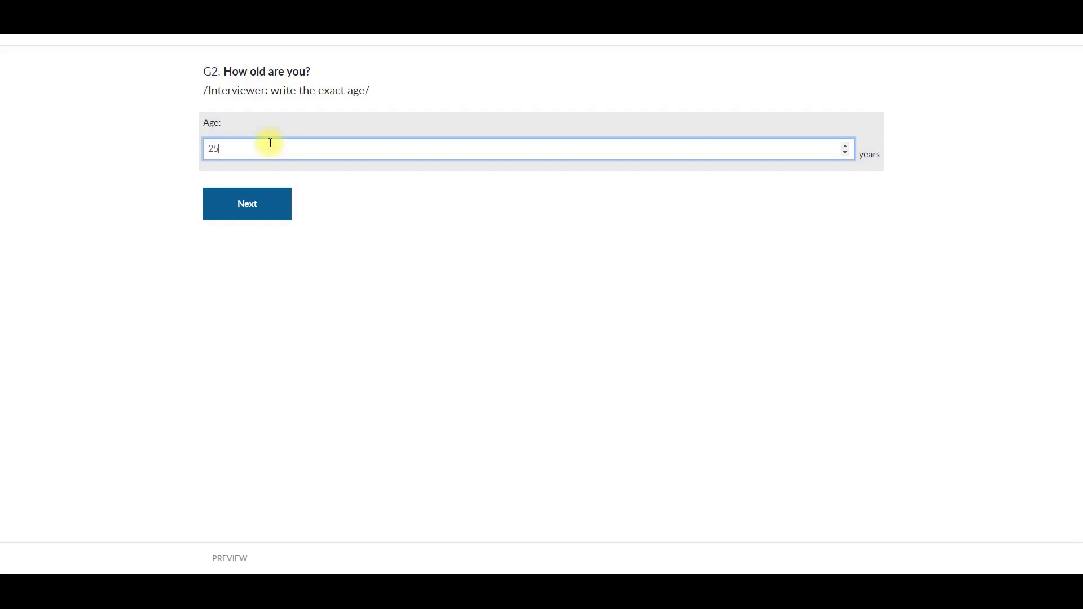
pyautogui.click(358, 12)
pyautogui.click(235, 105)
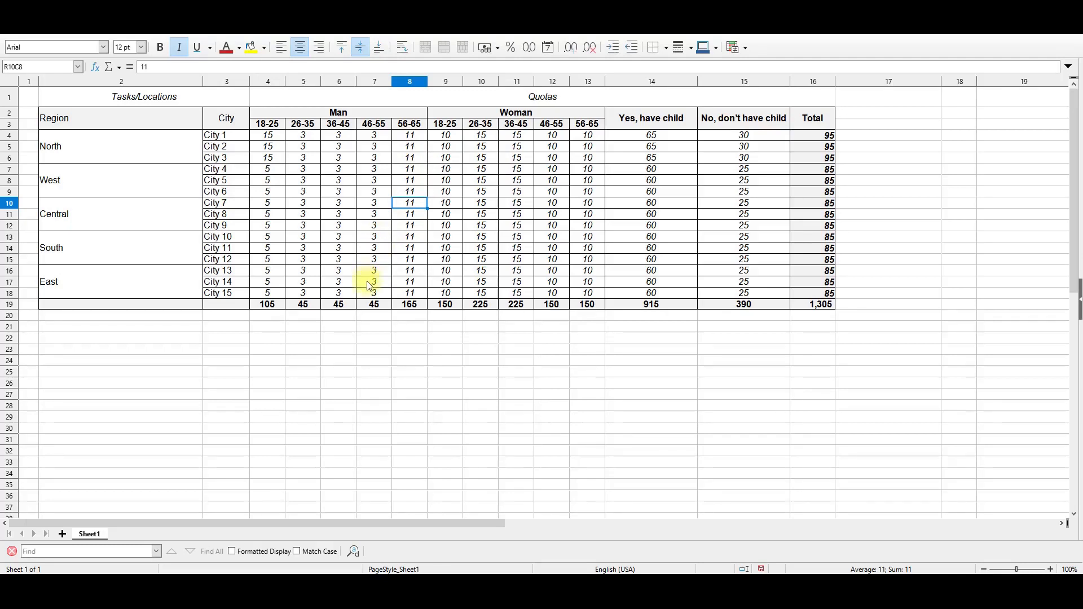
# Examine the spreadsheet's totals row for the gender-by-age quotas and for the two child quotas
pyautogui.moveTo(264, 304); pyautogui.dragTo(598, 310)
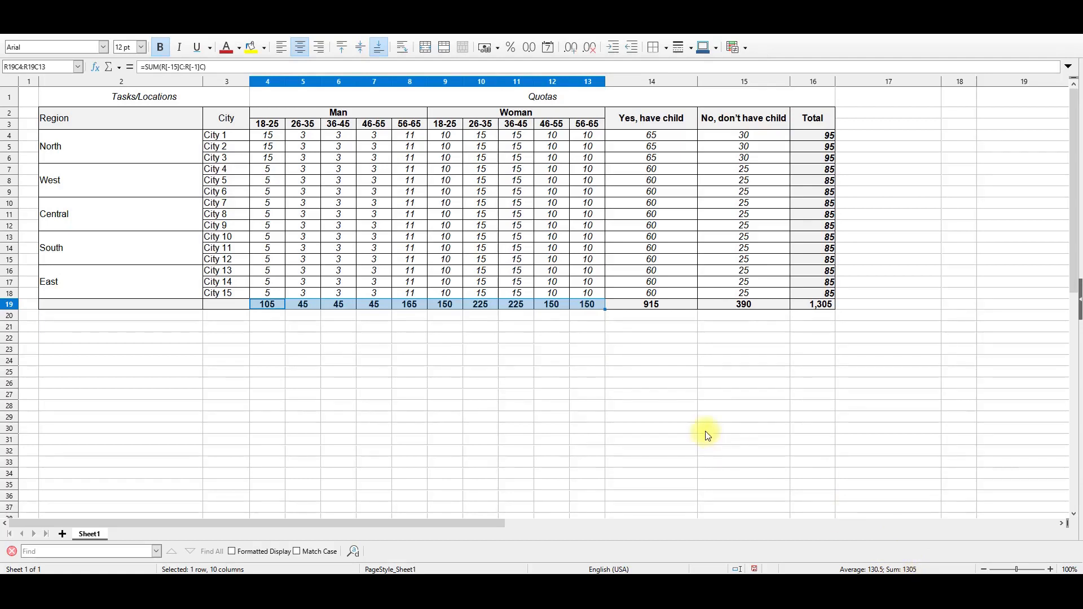
pyautogui.moveTo(640, 307); pyautogui.dragTo(753, 314)
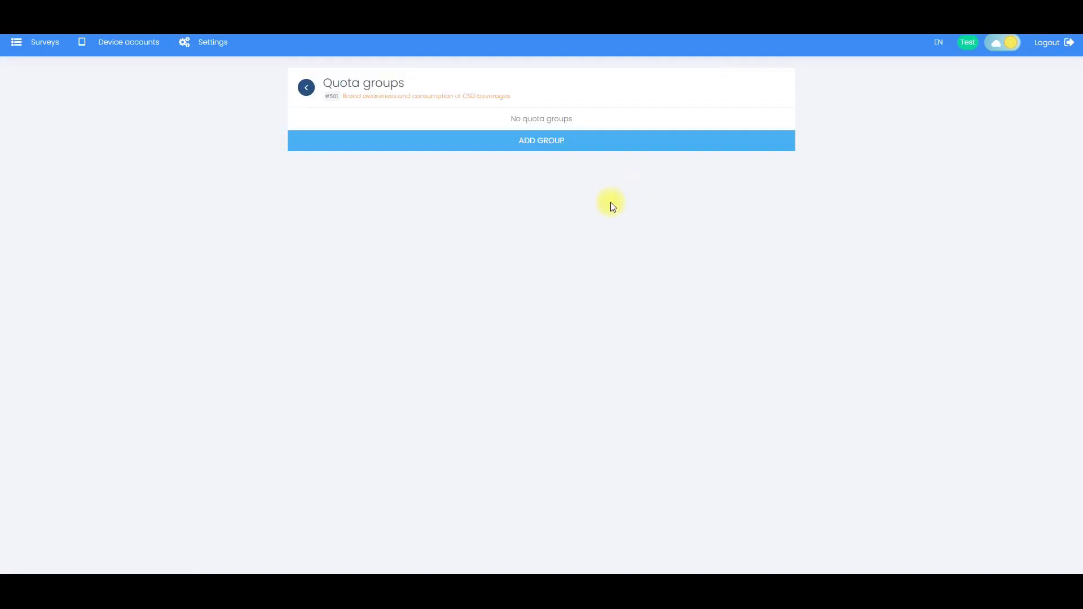
# Create a new quota group named Group 1 with the Device type
pyautogui.click(542, 138)
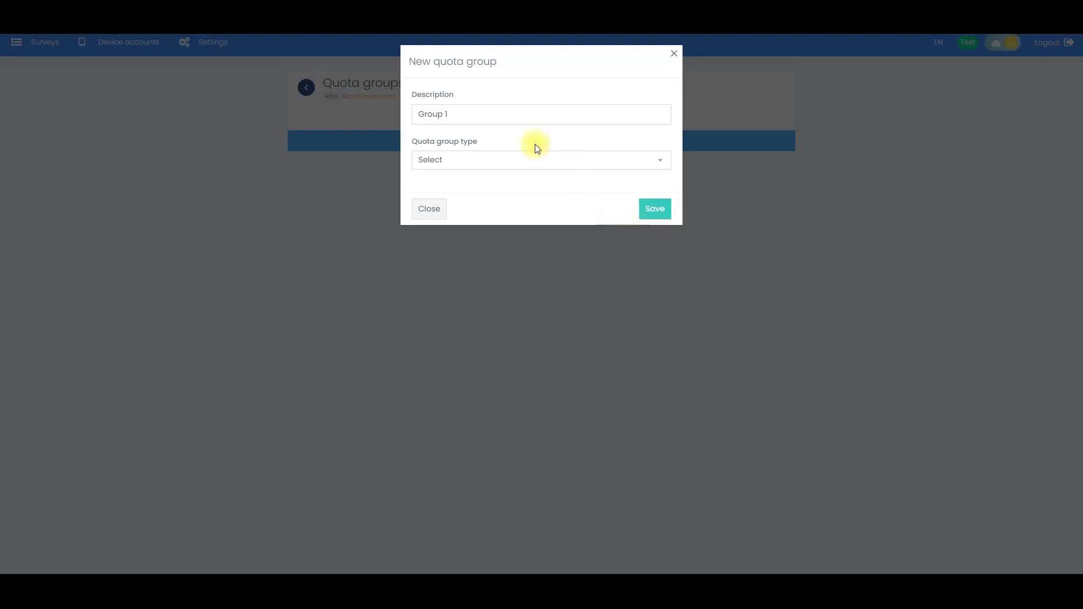
pyautogui.click(501, 107)
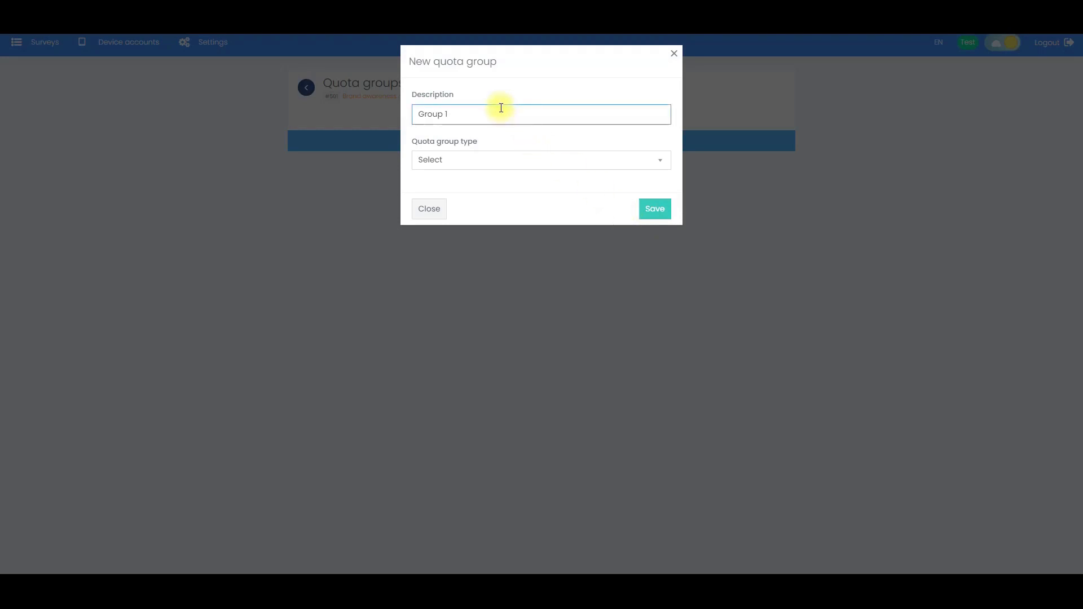
pyautogui.click(517, 164)
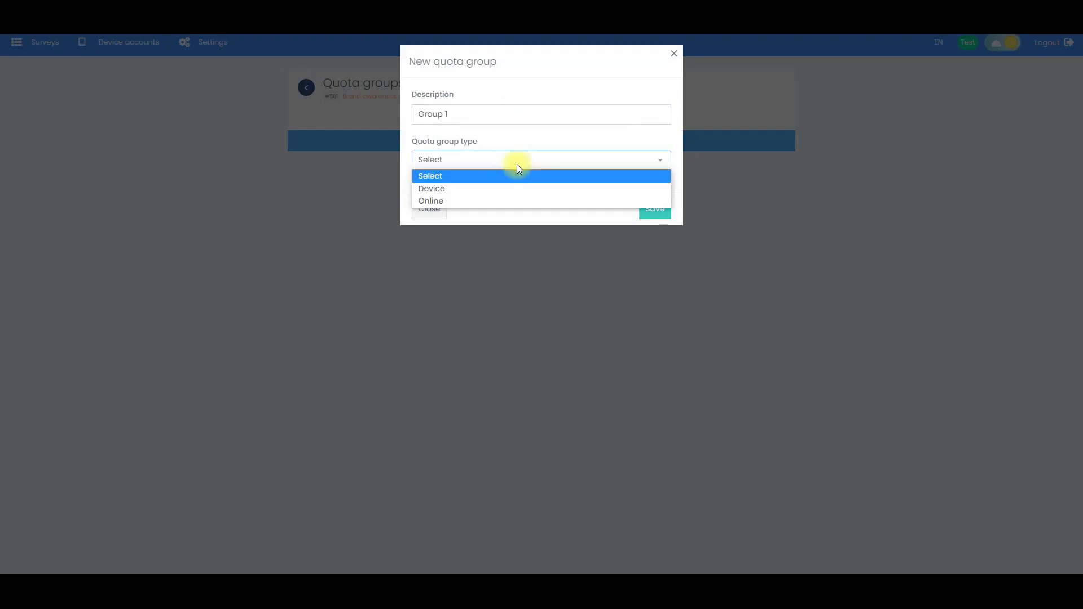
pyautogui.click(500, 190)
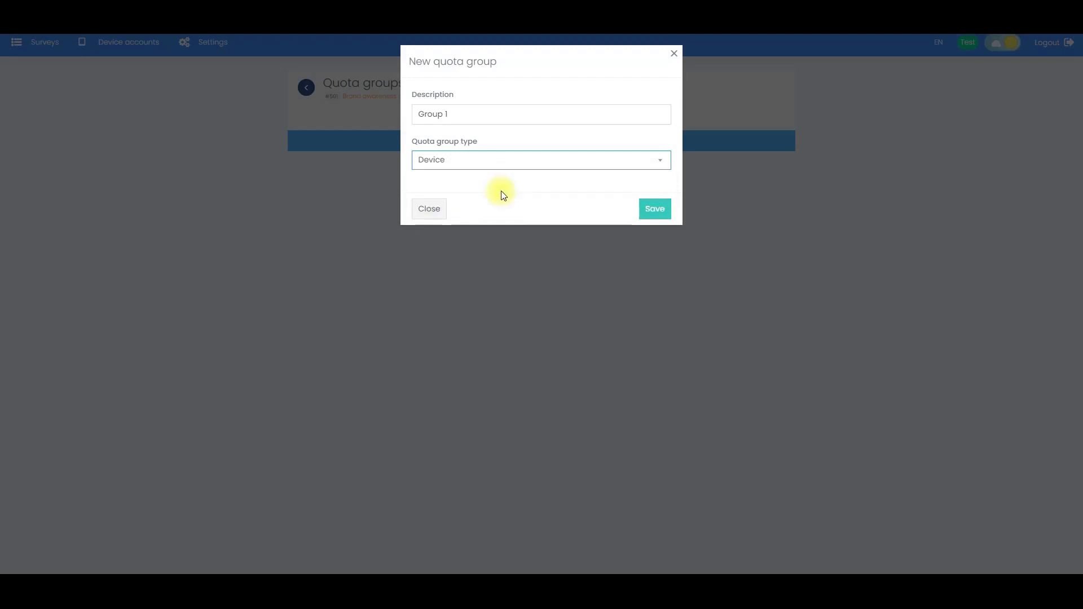
pyautogui.click(662, 211)
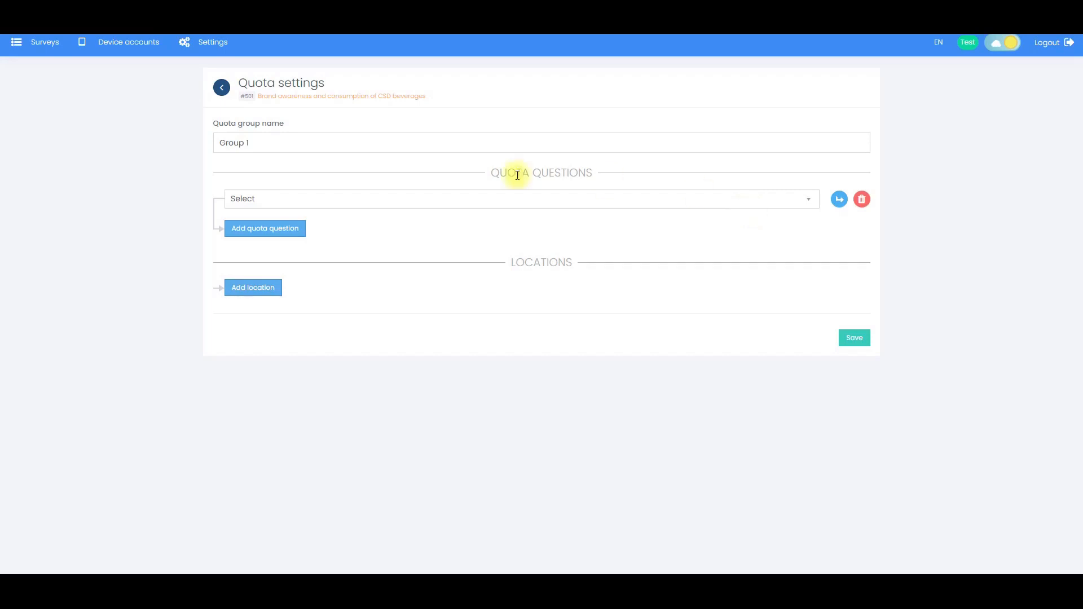
# Set gender question G1 as a quota question and nest age interval question G3 beneath it
pyautogui.click(322, 203)
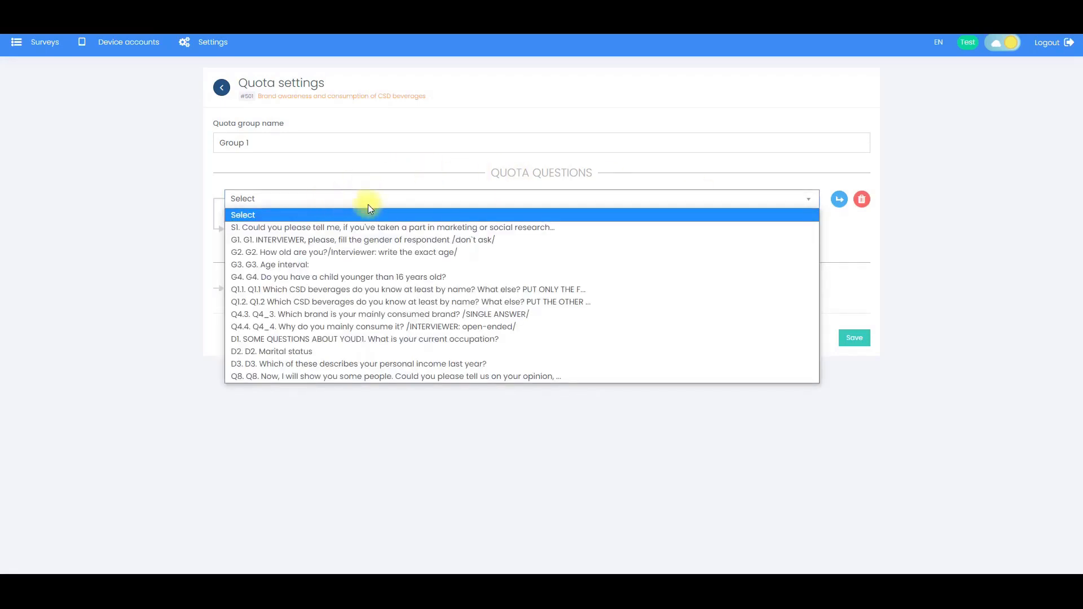
pyautogui.click(406, 241)
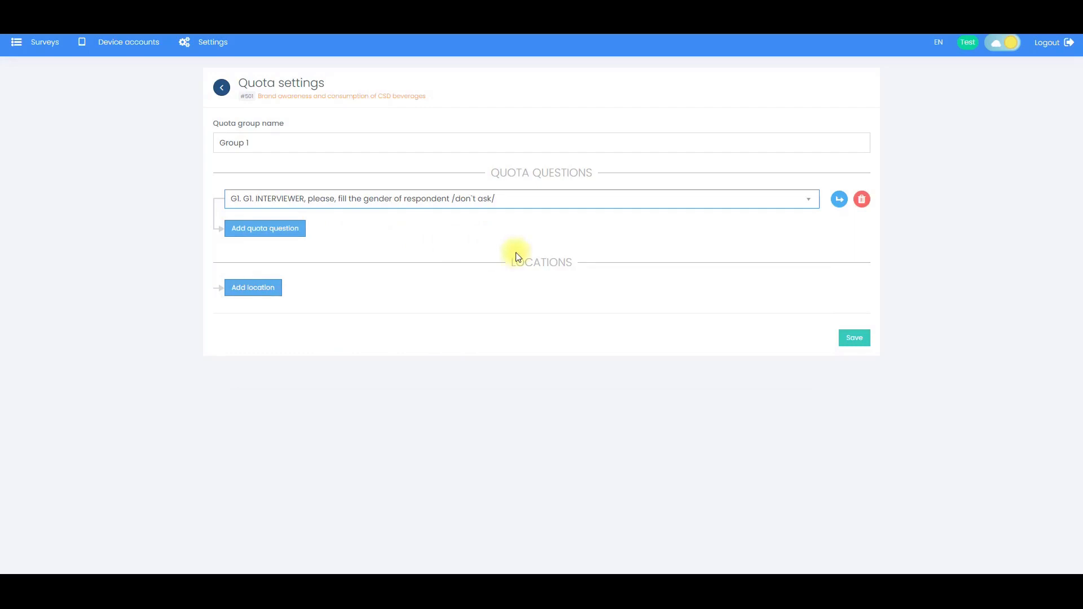
pyautogui.click(838, 199)
pyautogui.click(397, 226)
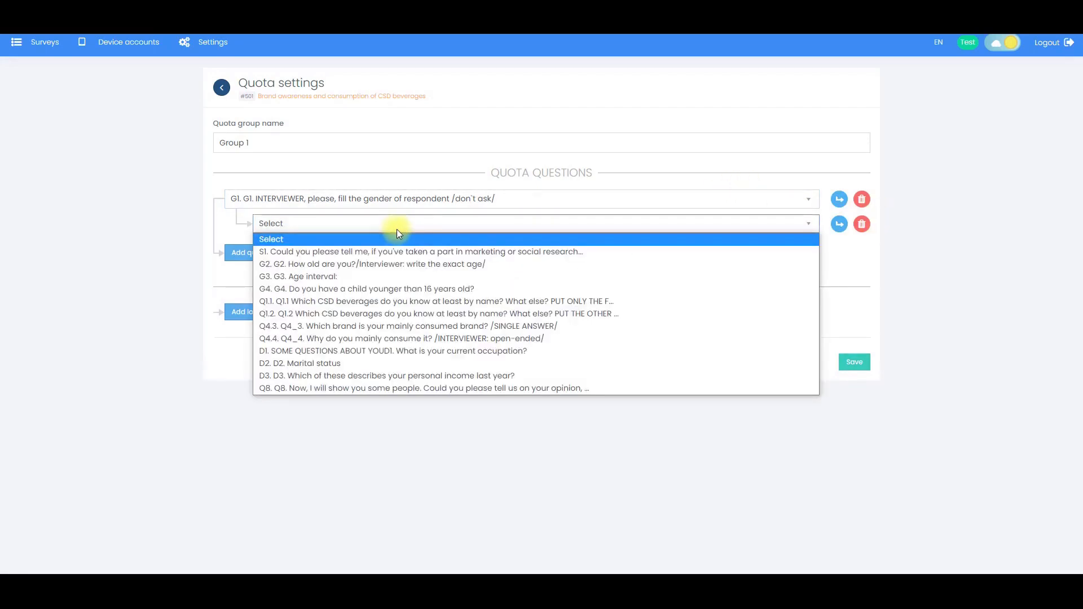
pyautogui.click(388, 277)
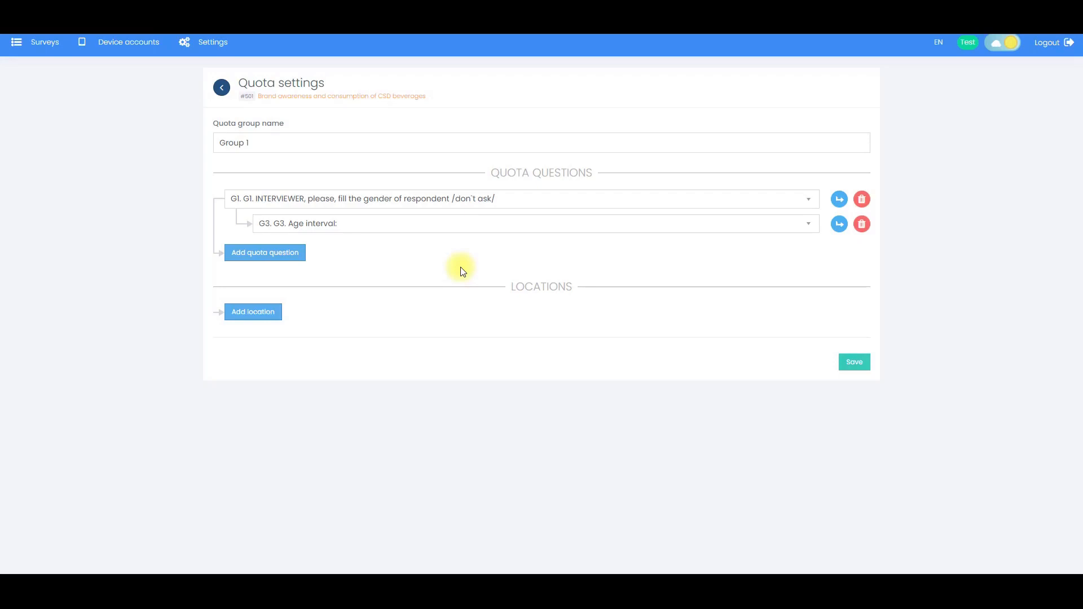
# Add a separate top-level quota question using G4, Do you have a child younger than 16 years old?
pyautogui.click(300, 254)
pyautogui.click(314, 255)
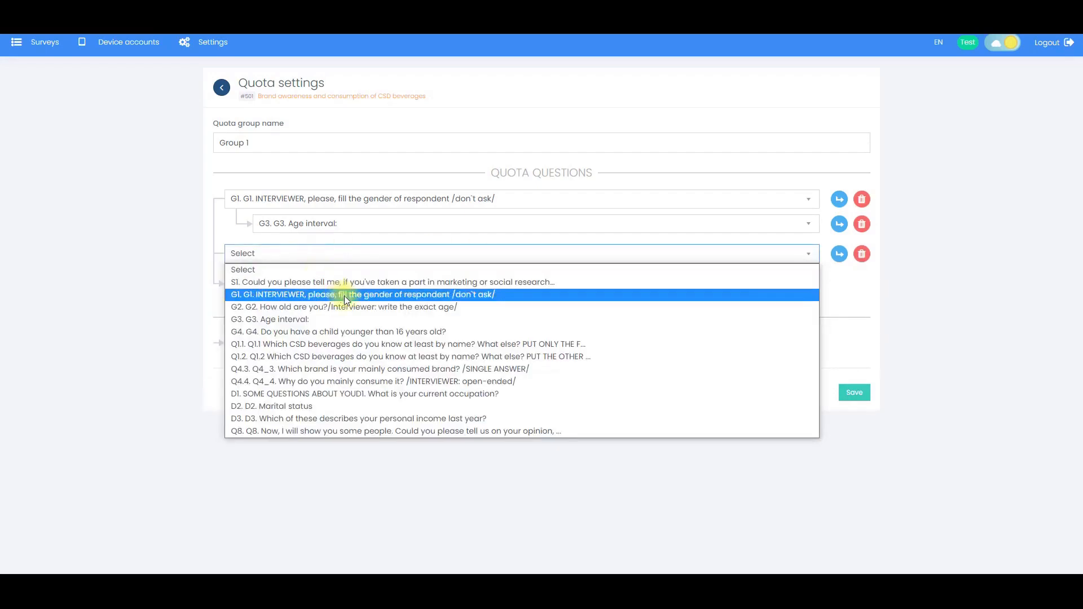
pyautogui.click(369, 333)
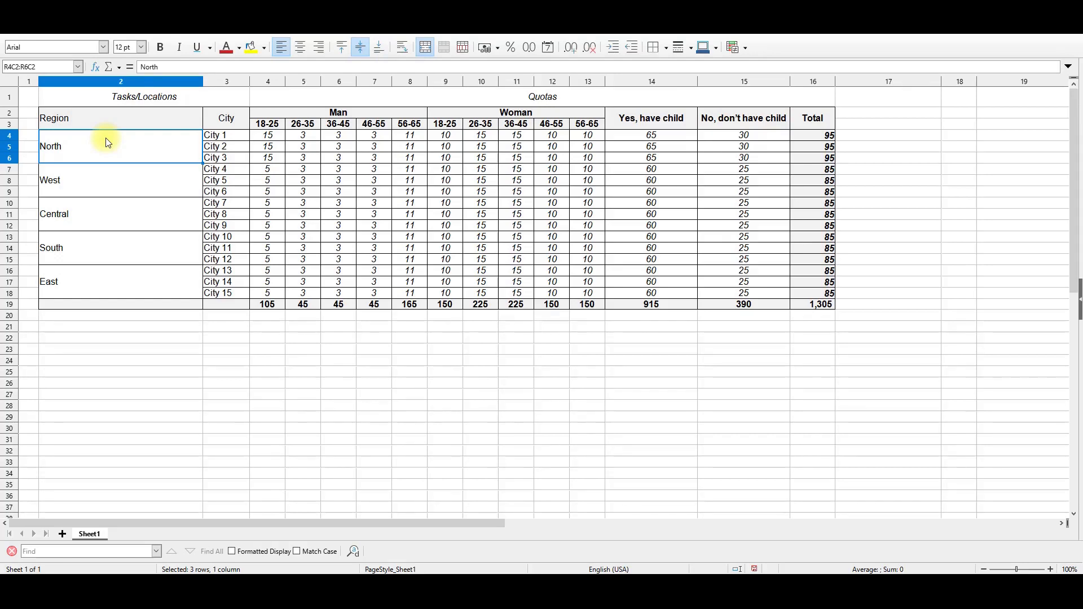
# In the quota spreadsheet, copy the Region and City cells from North, City 1 through East, City 15
pyautogui.moveTo(104, 139); pyautogui.dragTo(235, 293)
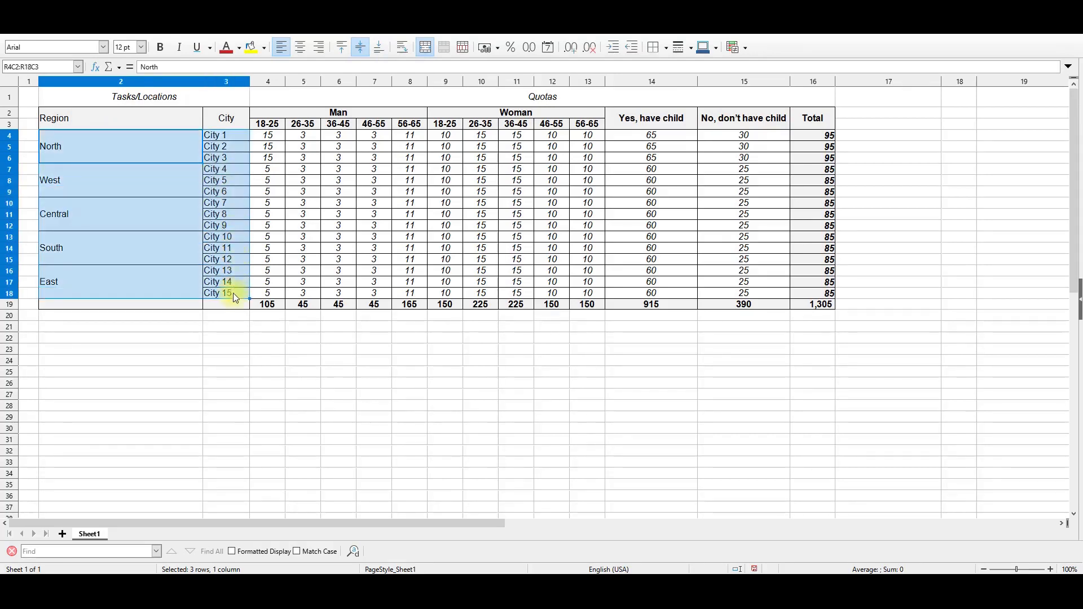
pyautogui.hotkey('ctrl', 'c')
pyautogui.rightClick(202, 232)
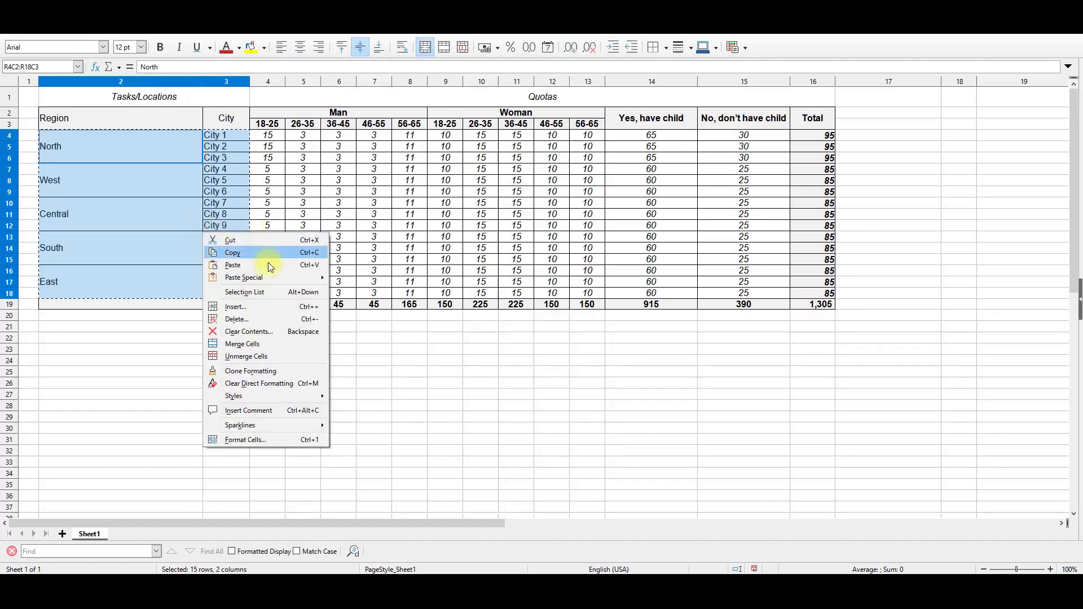
pyautogui.click(265, 254)
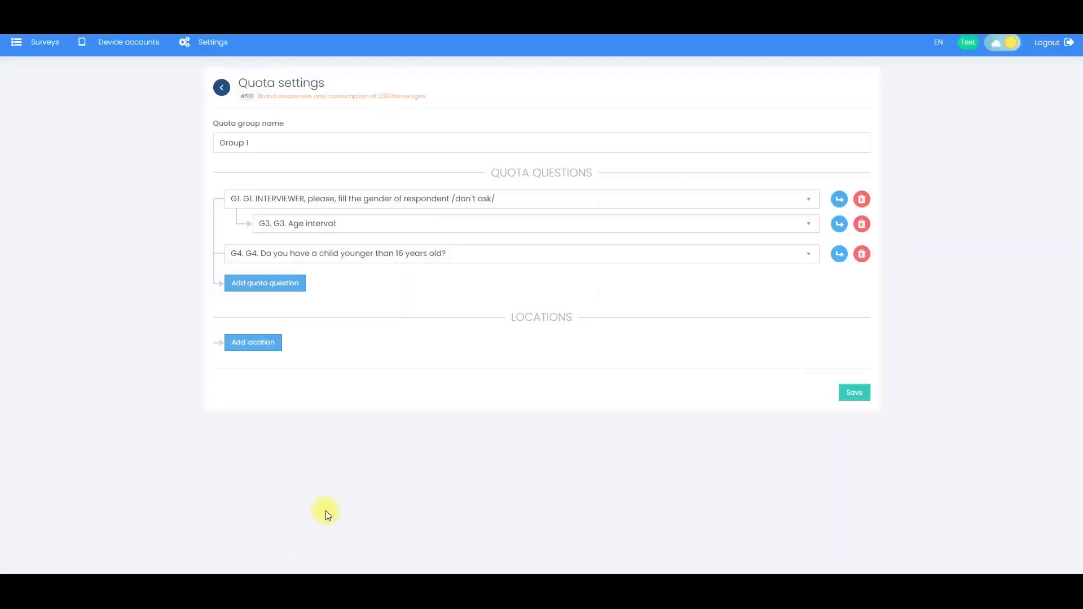
# Back in the survey tool, paste the copied regions and cities as Group 1's locations and save the quota settings
pyautogui.click(275, 346)
pyautogui.click(268, 343)
pyautogui.rightClick(267, 343)
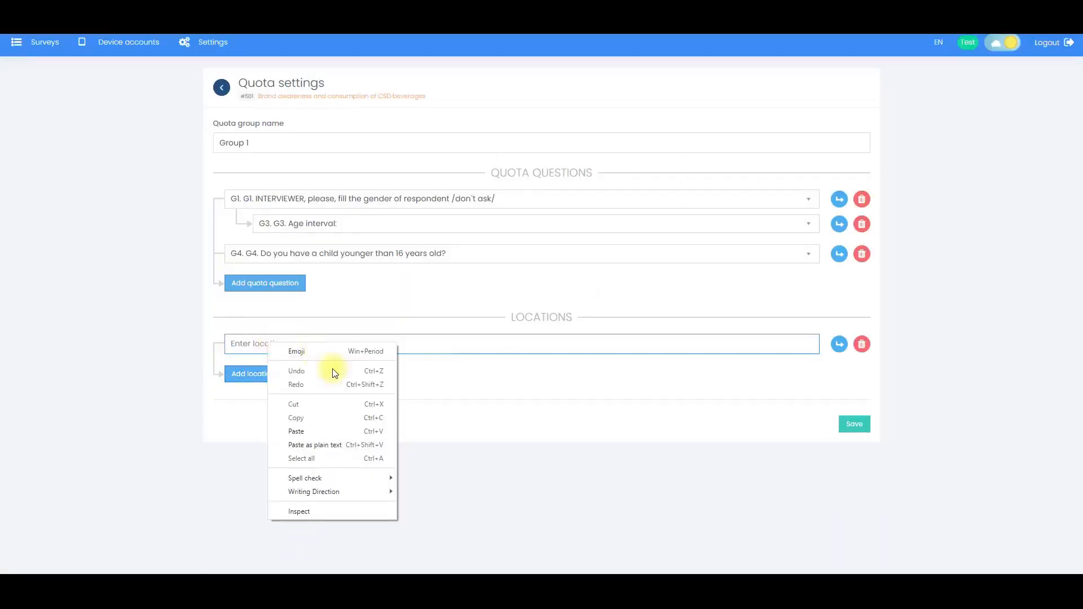
pyautogui.click(296, 431)
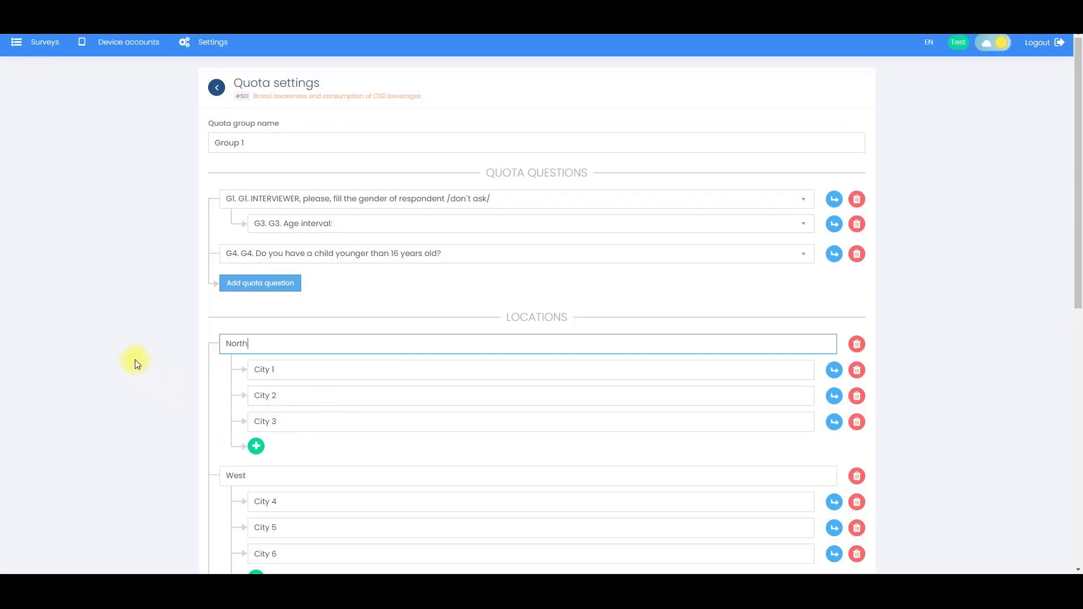
pyautogui.scroll(-10, 135, 361)
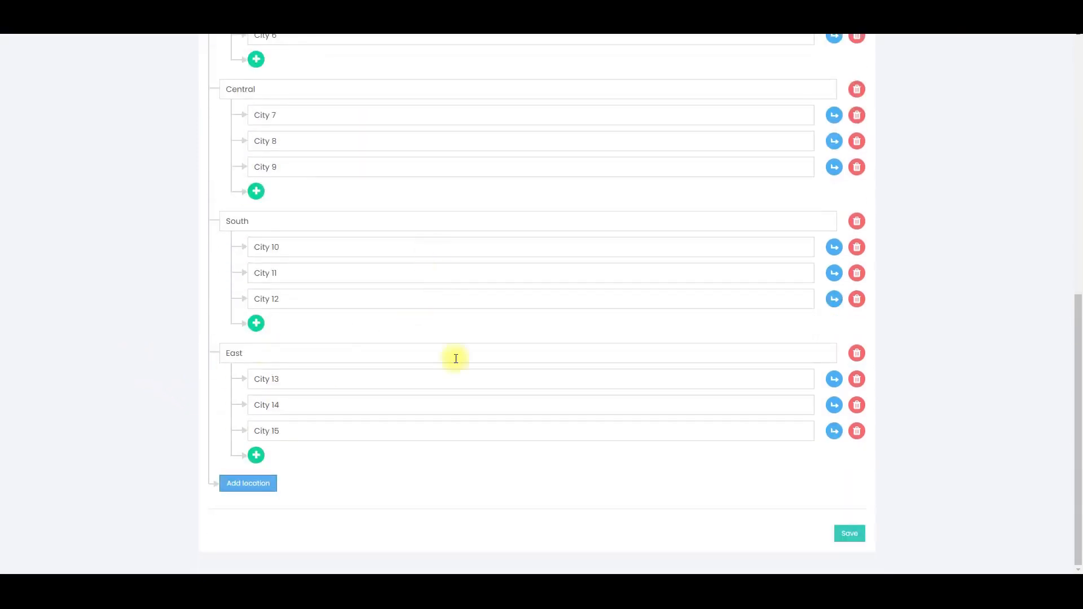
pyautogui.click(852, 534)
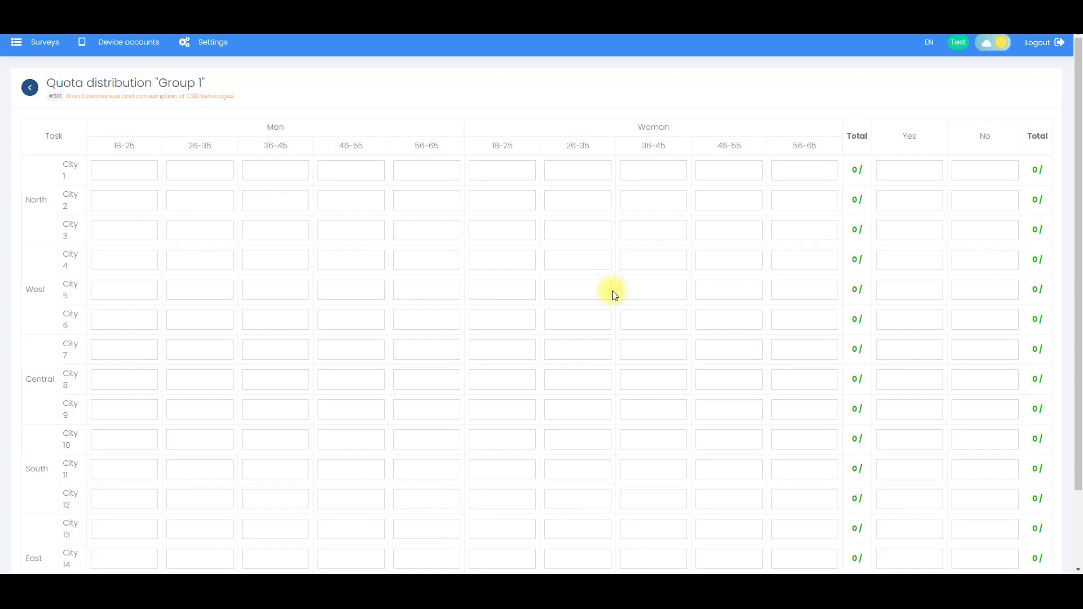
# In the quota spreadsheet, copy all gender-age and child quota figures for City 1 through City 15, excluding the totals
pyautogui.click(581, 590)
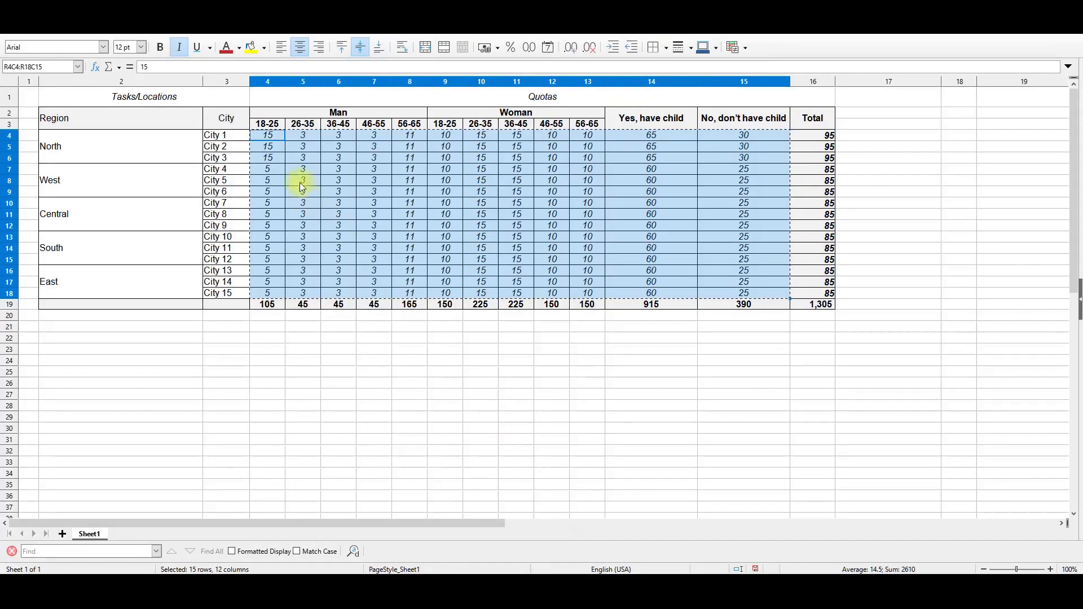
pyautogui.click(265, 142)
pyautogui.moveTo(267, 137); pyautogui.dragTo(745, 295)
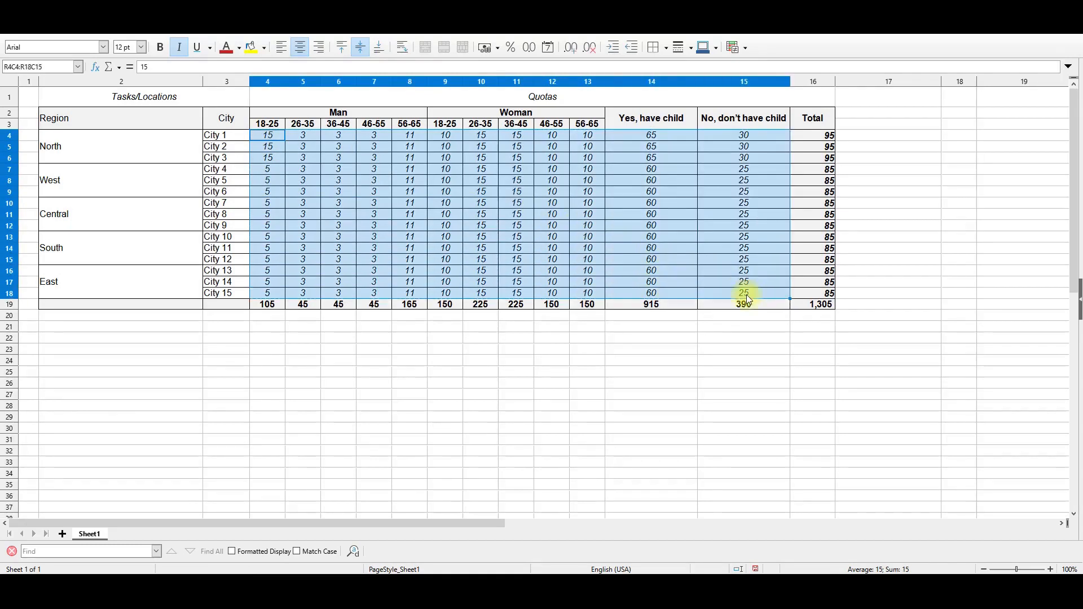
pyautogui.rightClick(732, 275)
pyautogui.click(747, 293)
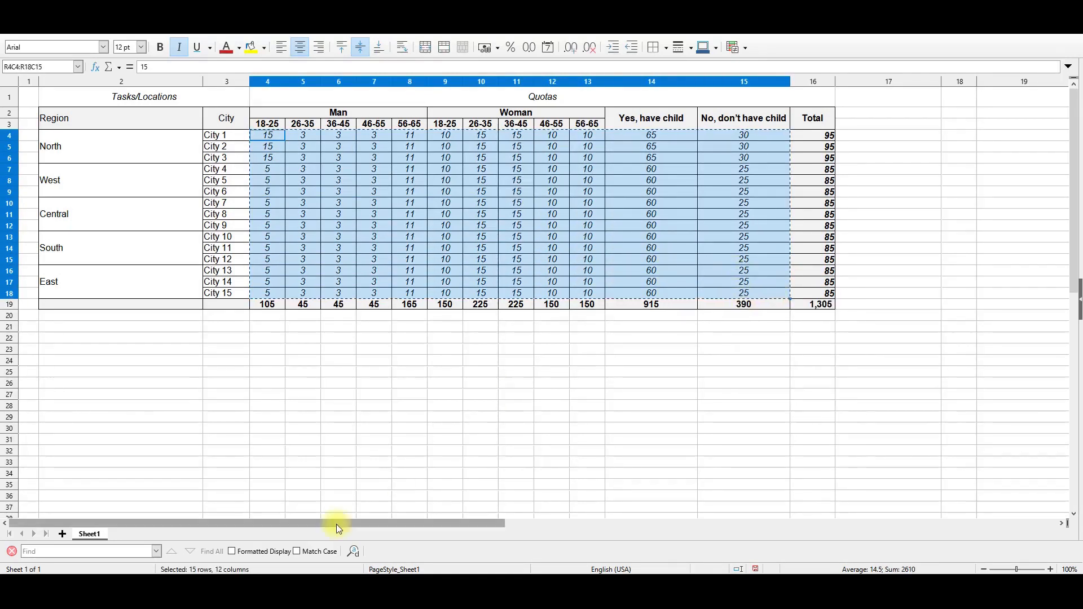
# Back in the survey tool, paste the copied figures into Group 1's quota grid starting at City 1, Man 18-25, and save the distribution
pyautogui.click(350, 590)
pyautogui.click(119, 171)
pyautogui.rightClick(118, 171)
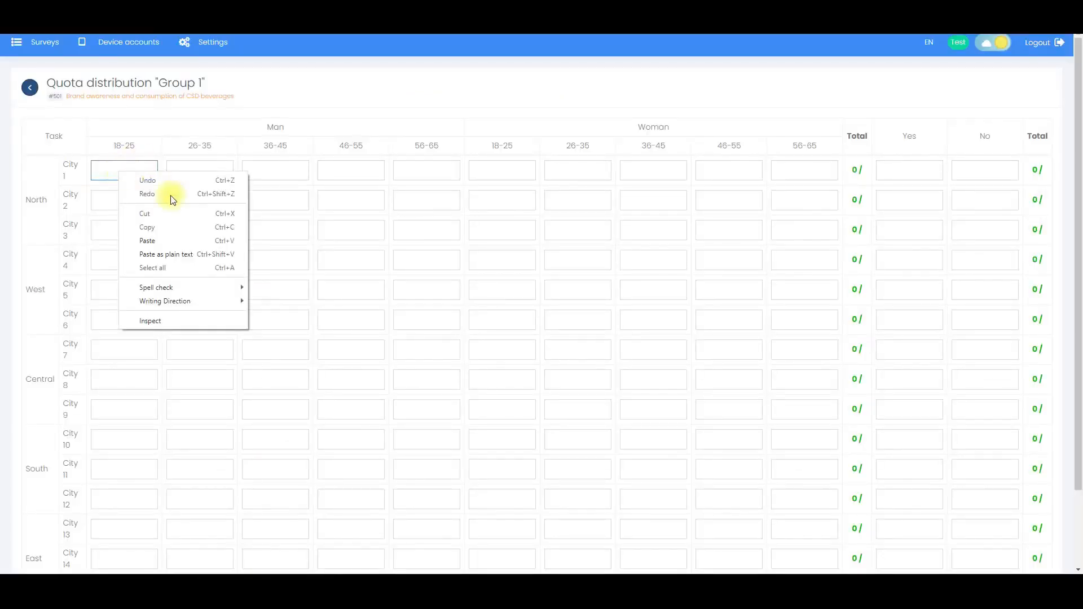
pyautogui.click(177, 242)
pyautogui.scroll(-2, 375, 352)
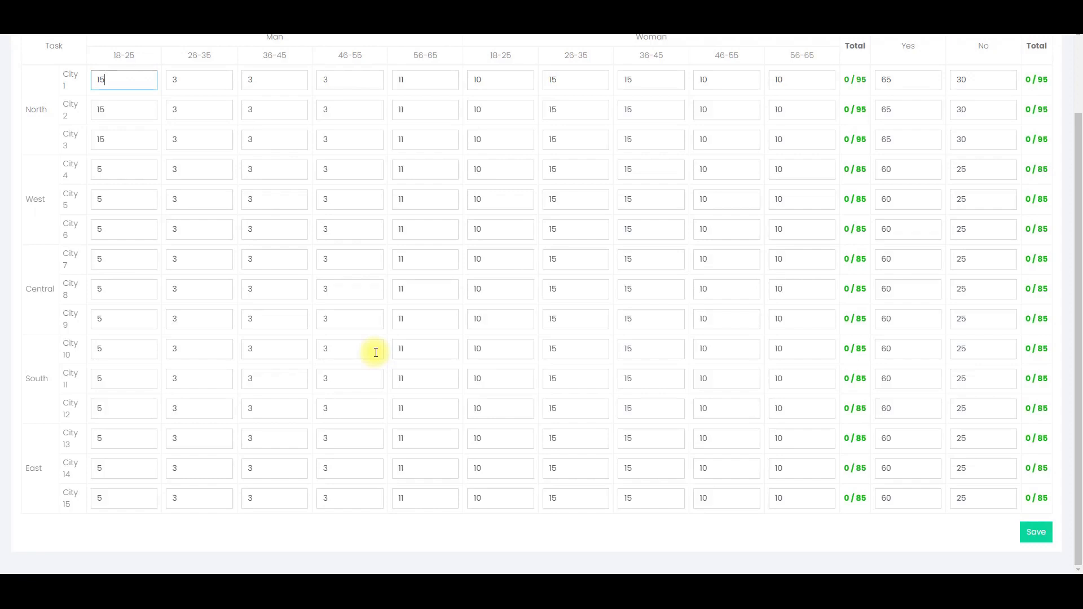
pyautogui.click(1036, 532)
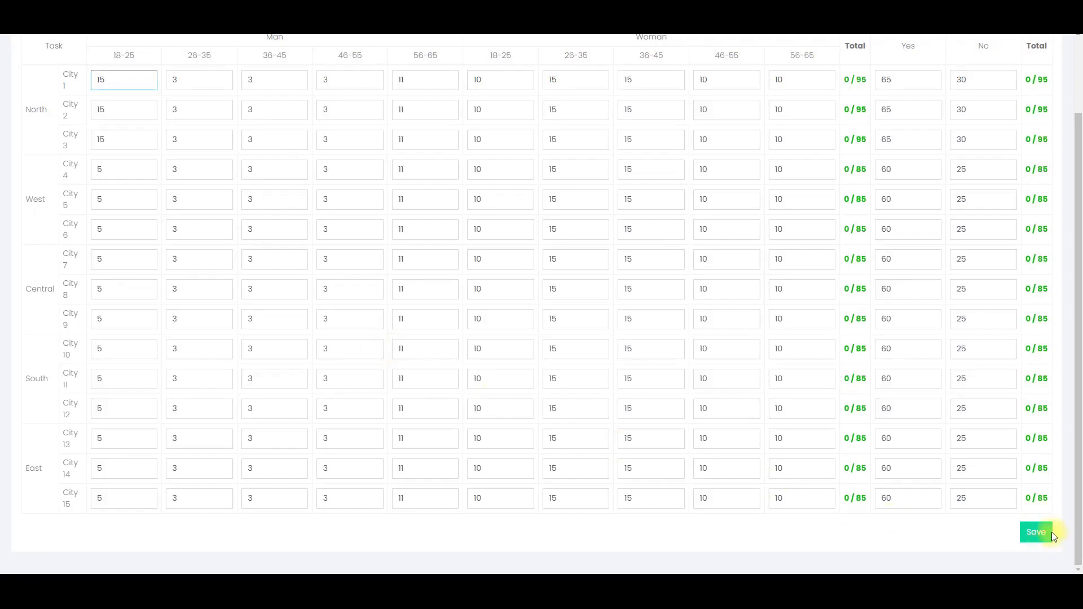
pyautogui.scroll(2, 501, 467)
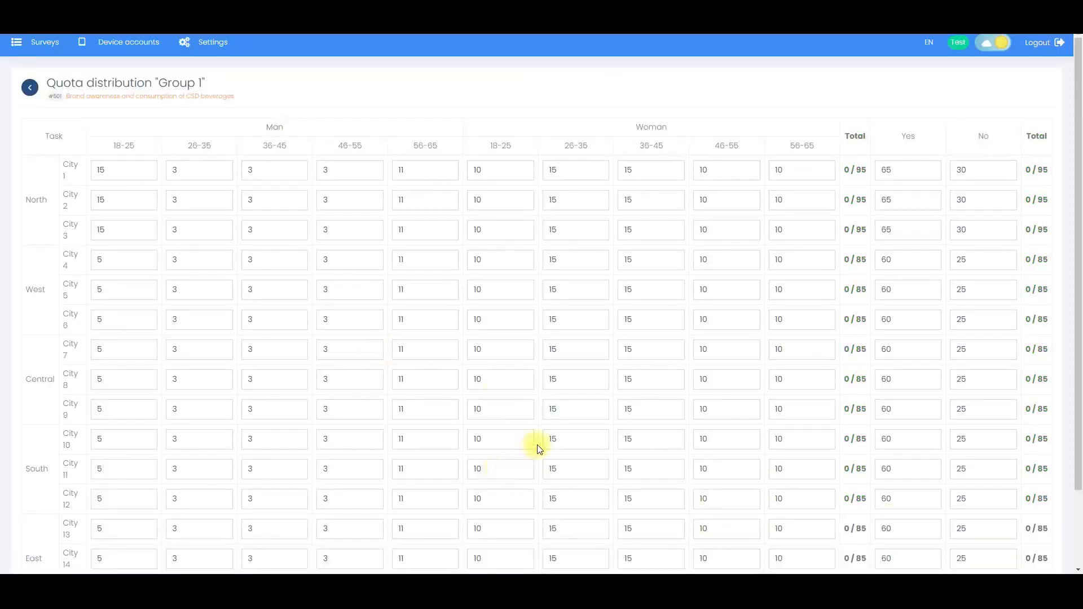
pyautogui.scroll(-2, 900, 498)
pyautogui.scroll(2, 899, 498)
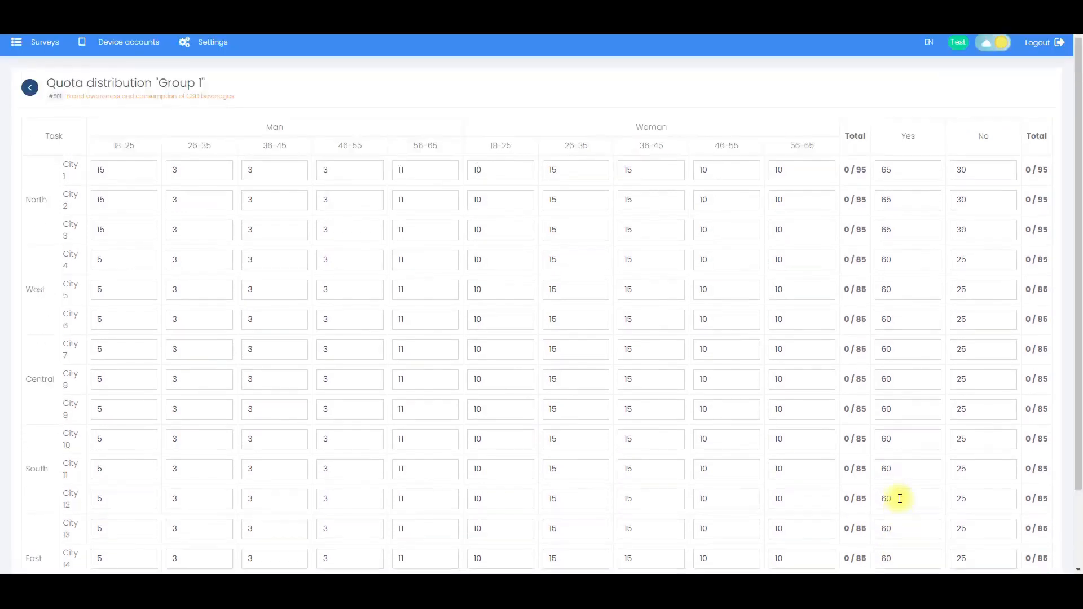